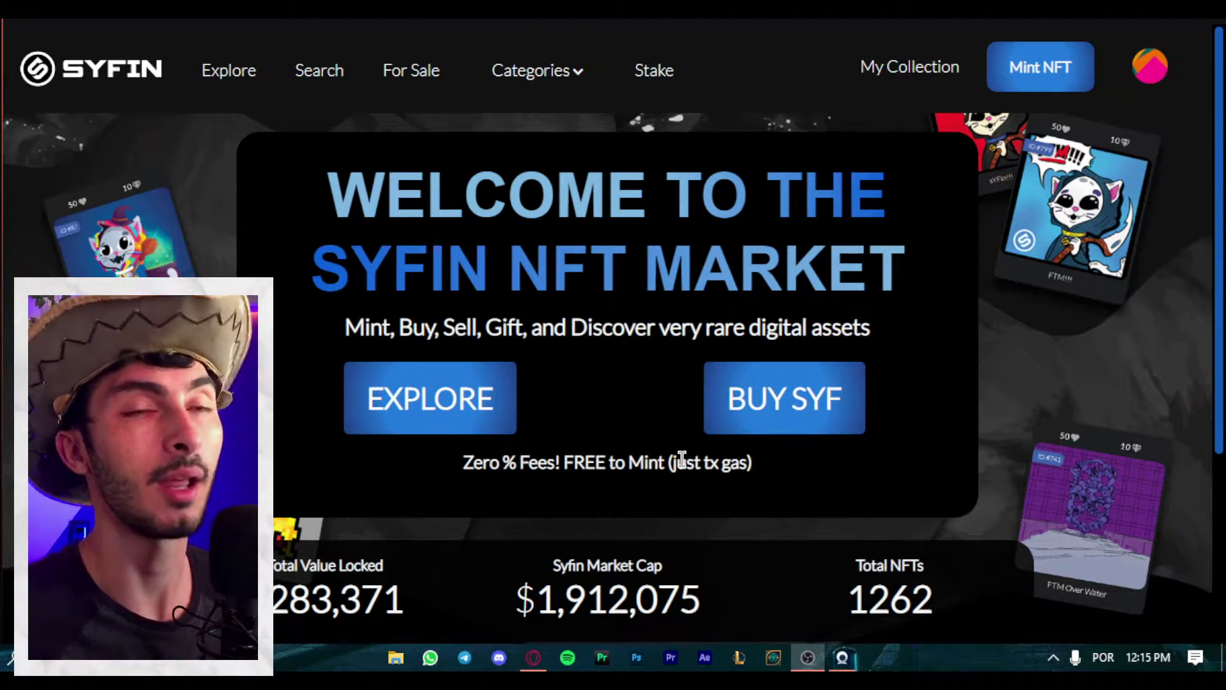
scroll(682, 459, "down", 15)
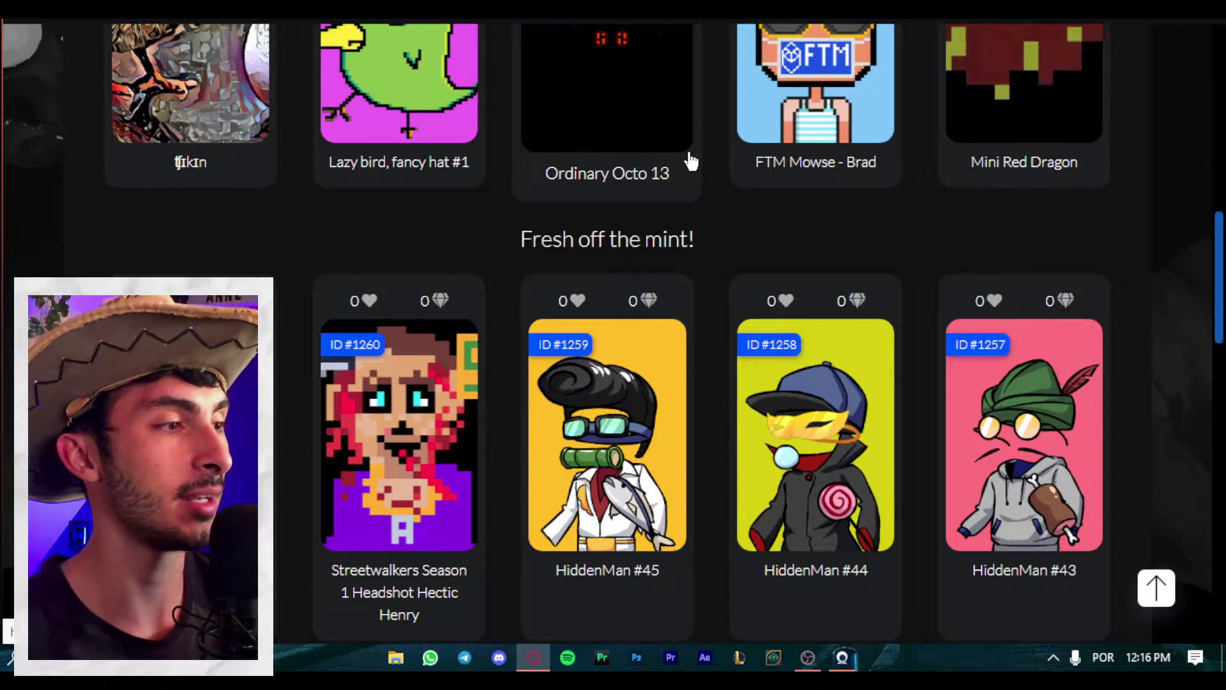
scroll(689, 161, "up", 1)
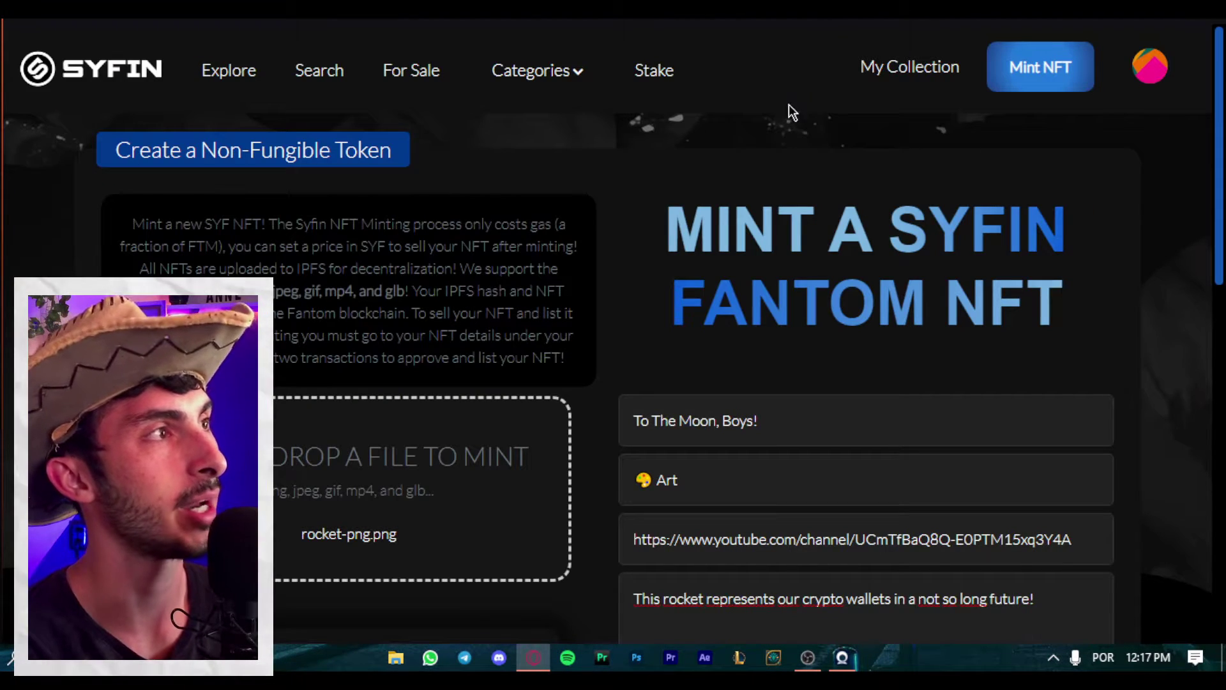
Review the mint form for the "To The Moon, Boys!" art NFT with rocket-png.png, then mint it and approve the wallet transaction.
scroll(333, 358, "down", 5)
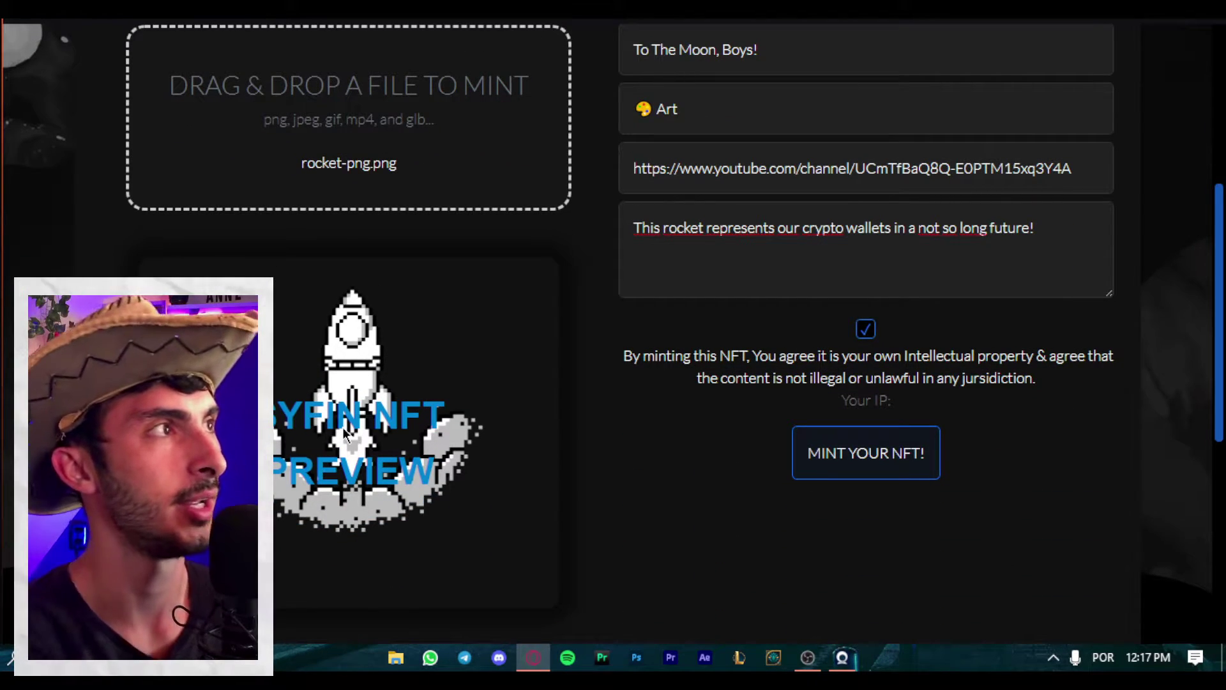
scroll(345, 434, "up", 4)
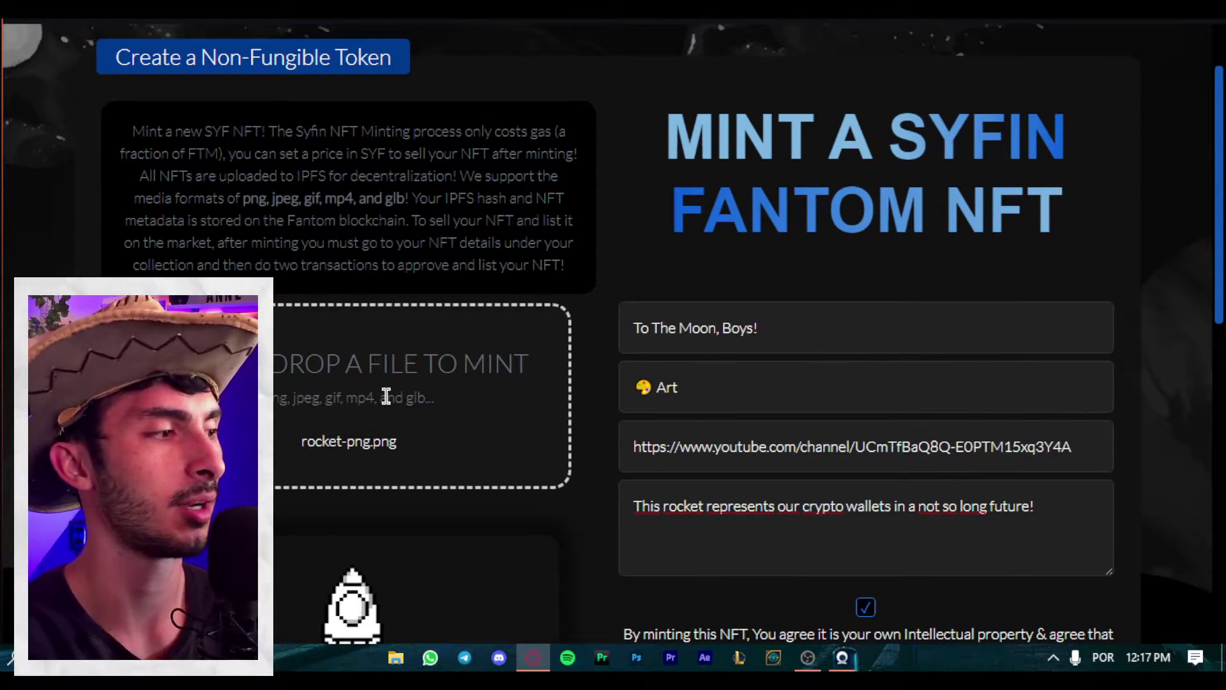
scroll(383, 395, "up", 1)
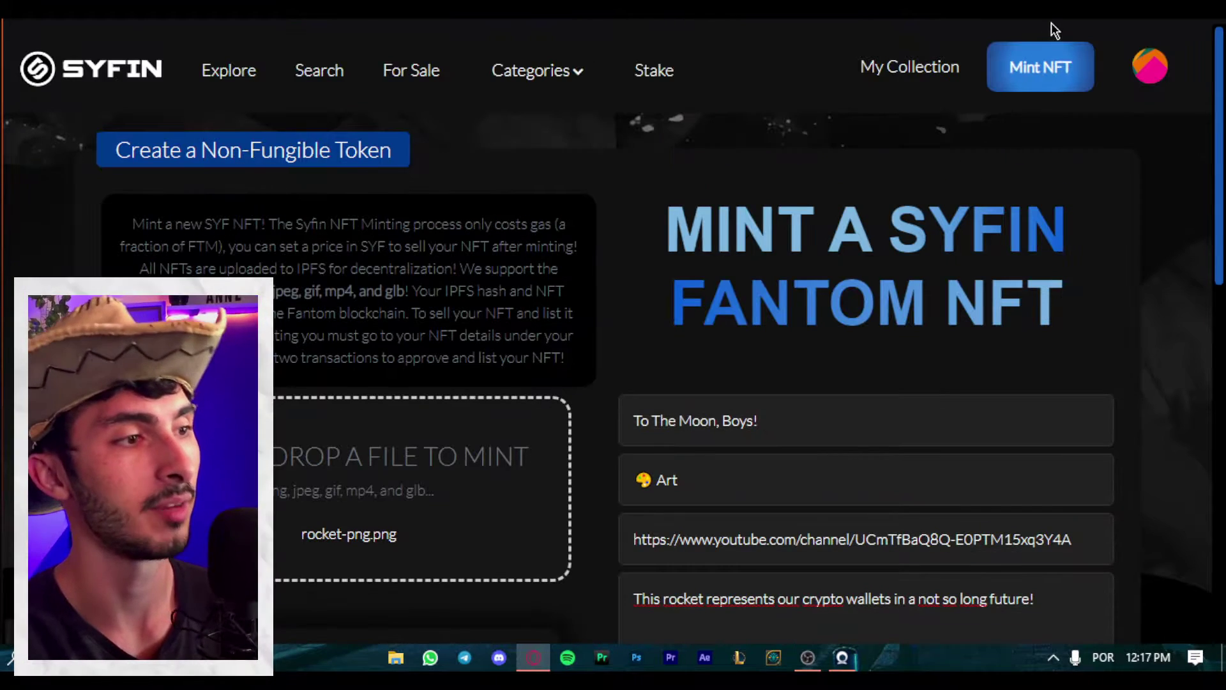
scroll(391, 415, "down", 3)
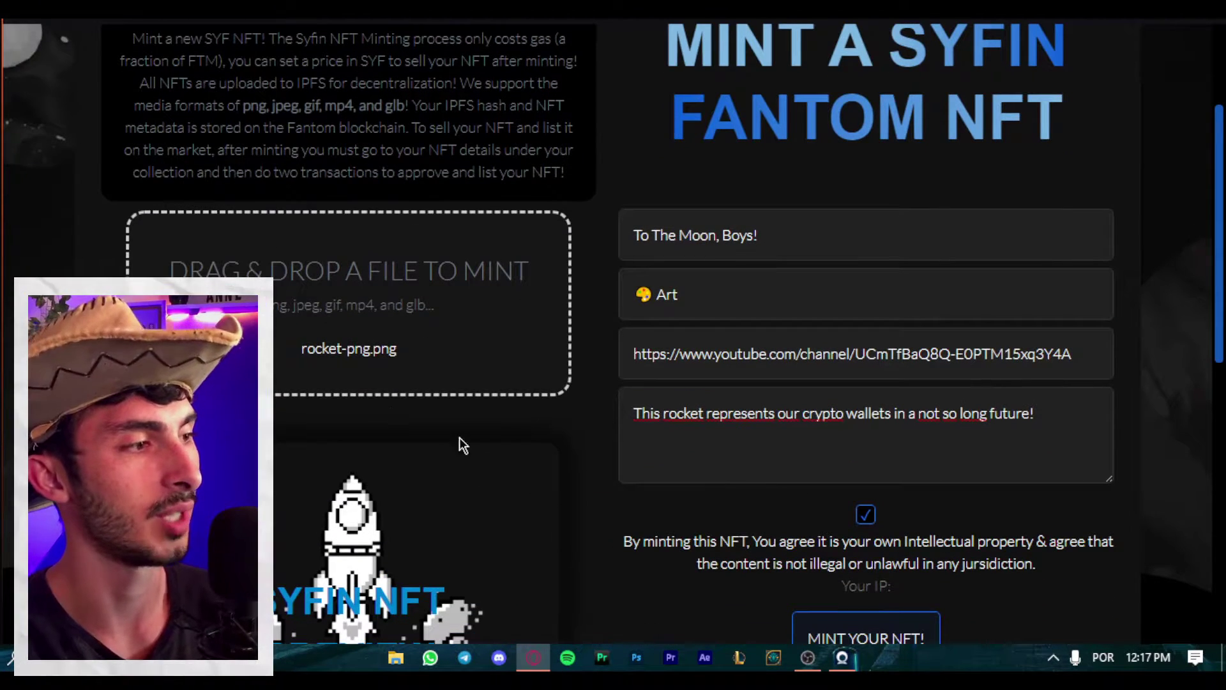
scroll(611, 382, "down", 1)
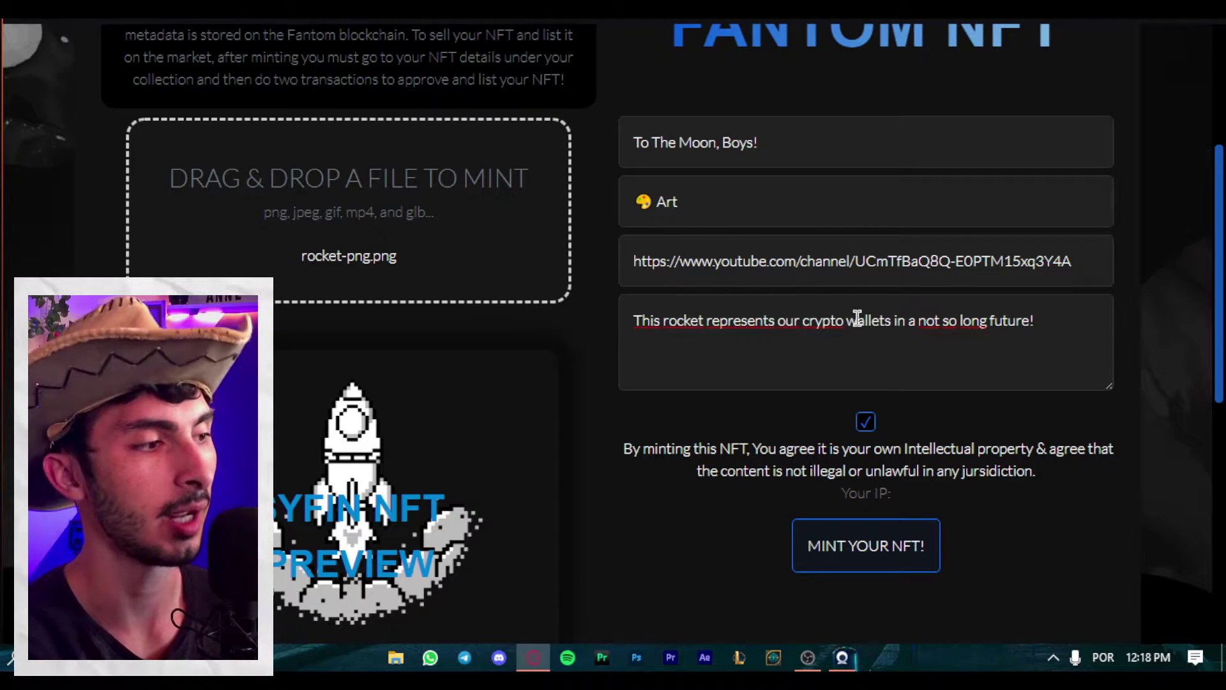
scroll(358, 160, "down", 1)
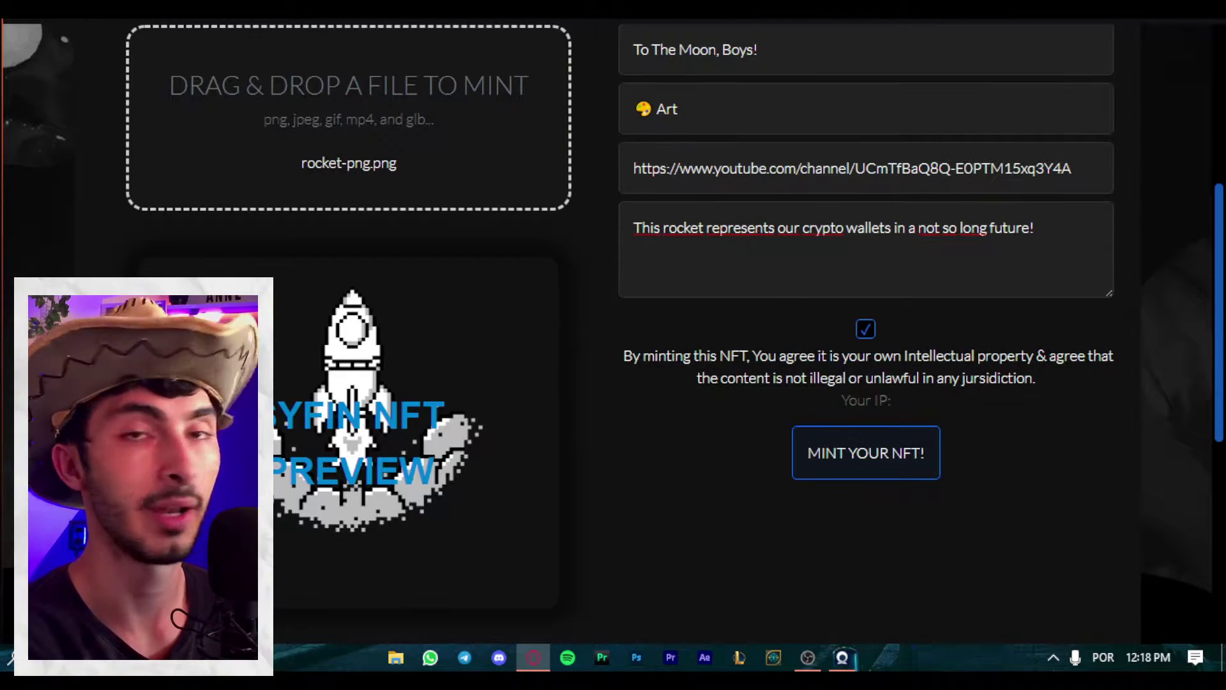
left_click(865, 455)
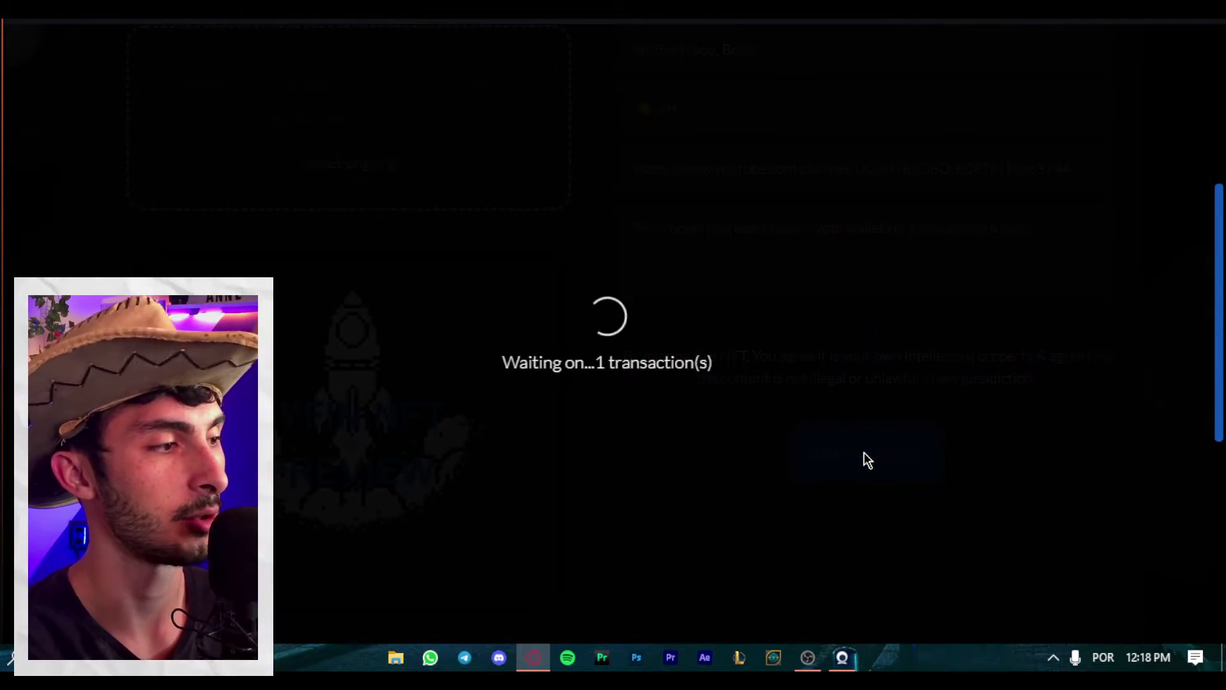
left_click(1130, 253)
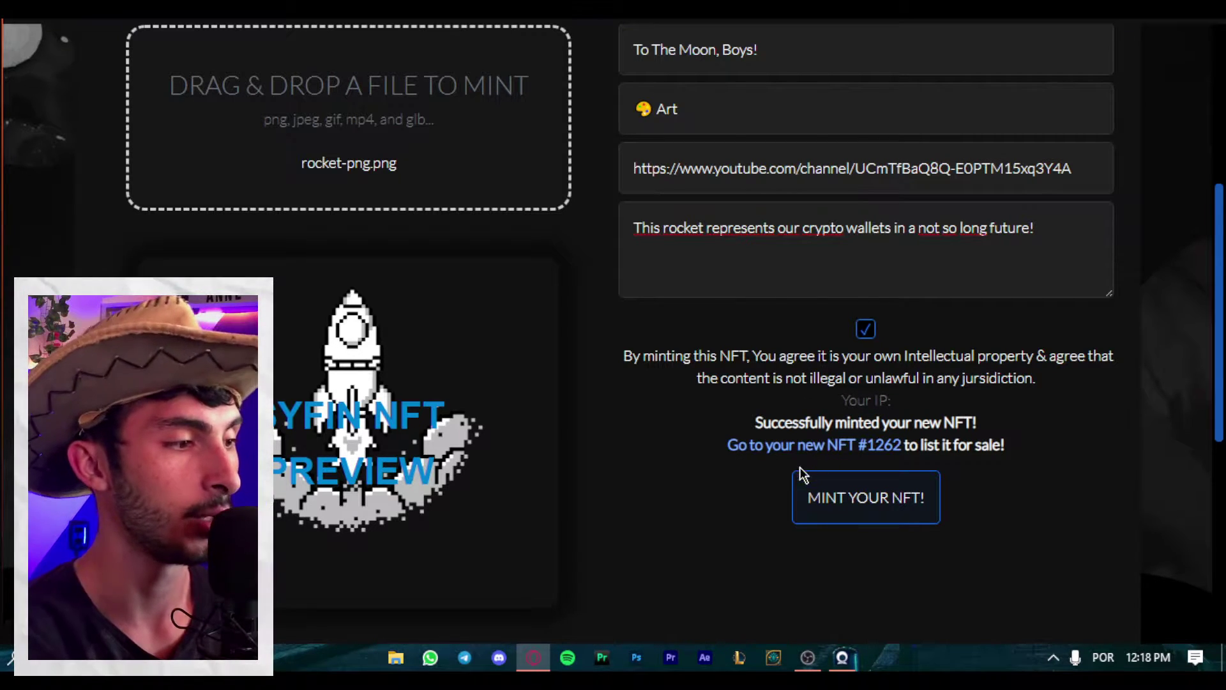
View the newly minted "To The Moon, Boys!" NFT among the owned NFTs in My Collection and open its details page.
left_click(825, 447)
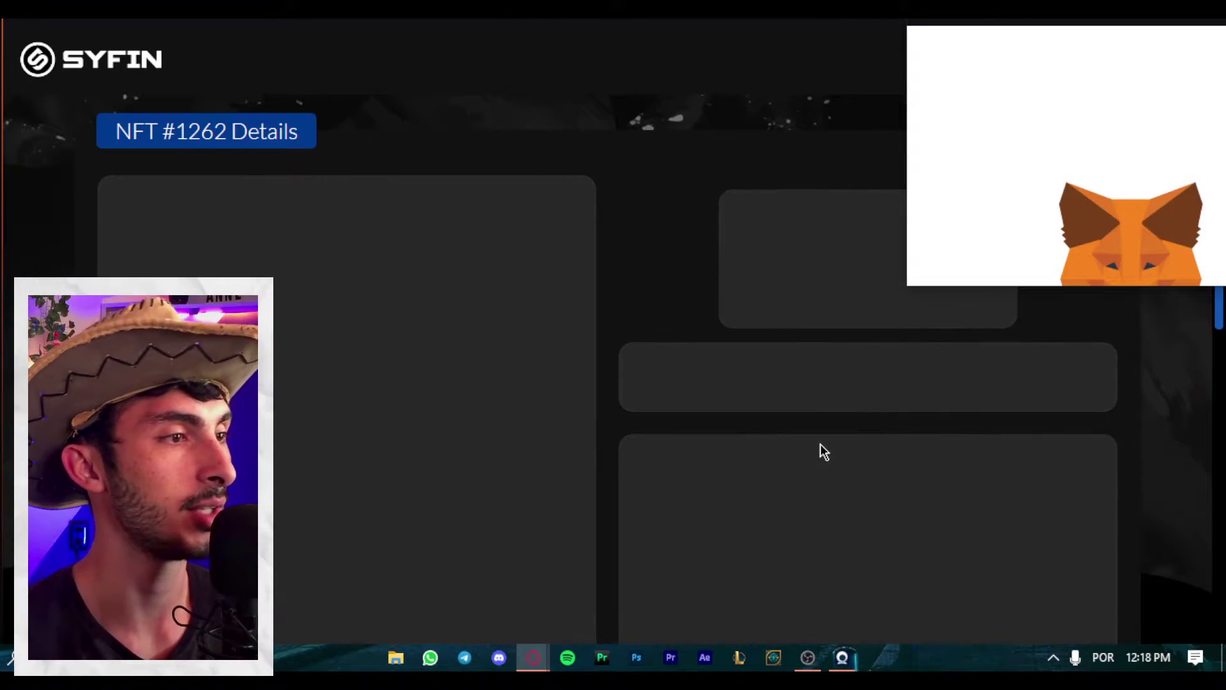
scroll(342, 246, "down", 2)
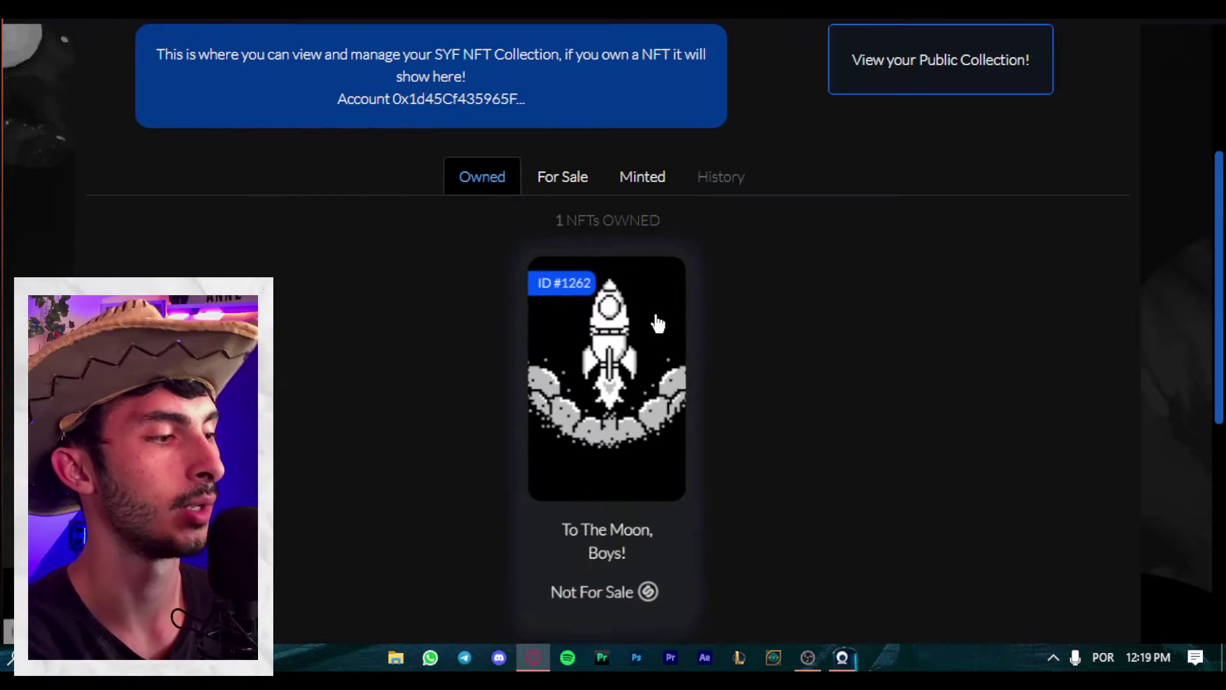
scroll(692, 241, "up", 4)
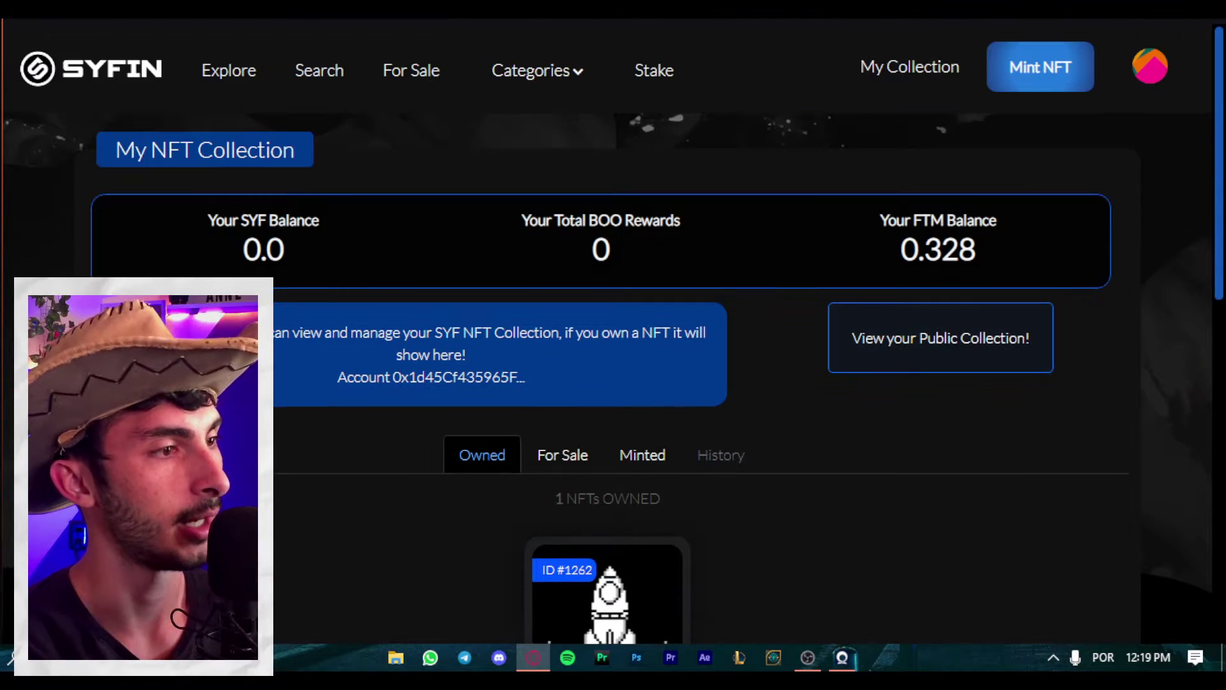
scroll(774, 241, "down", 3)
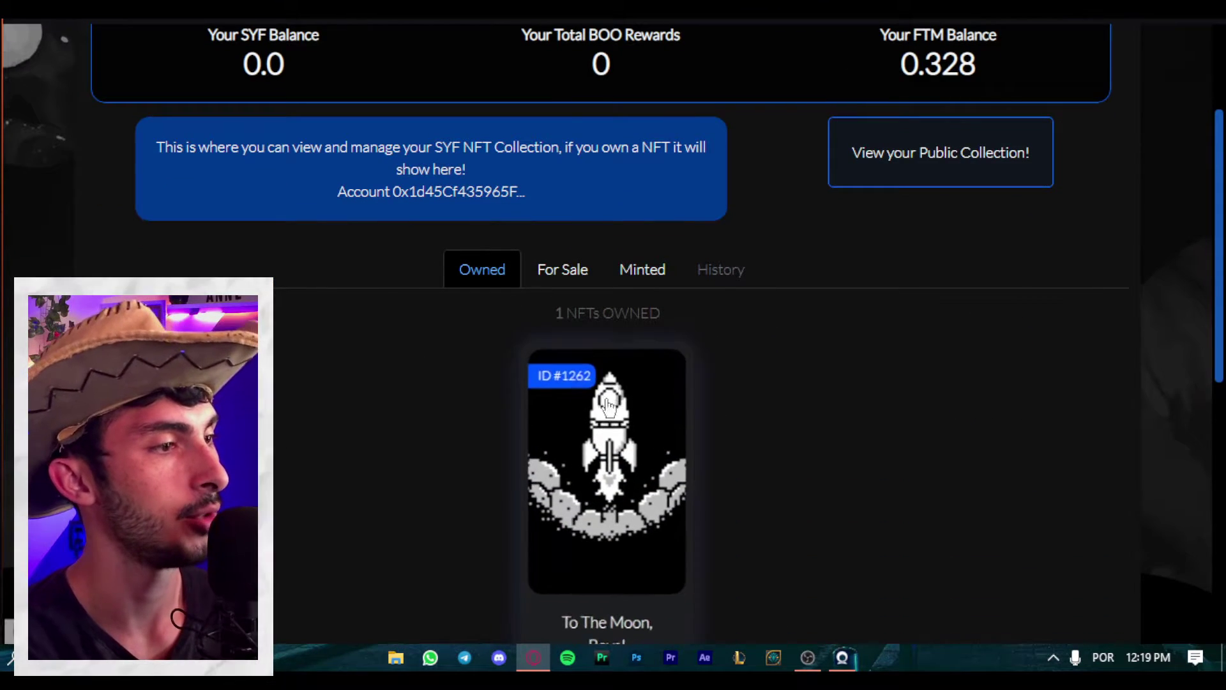
scroll(620, 440, "down", 1)
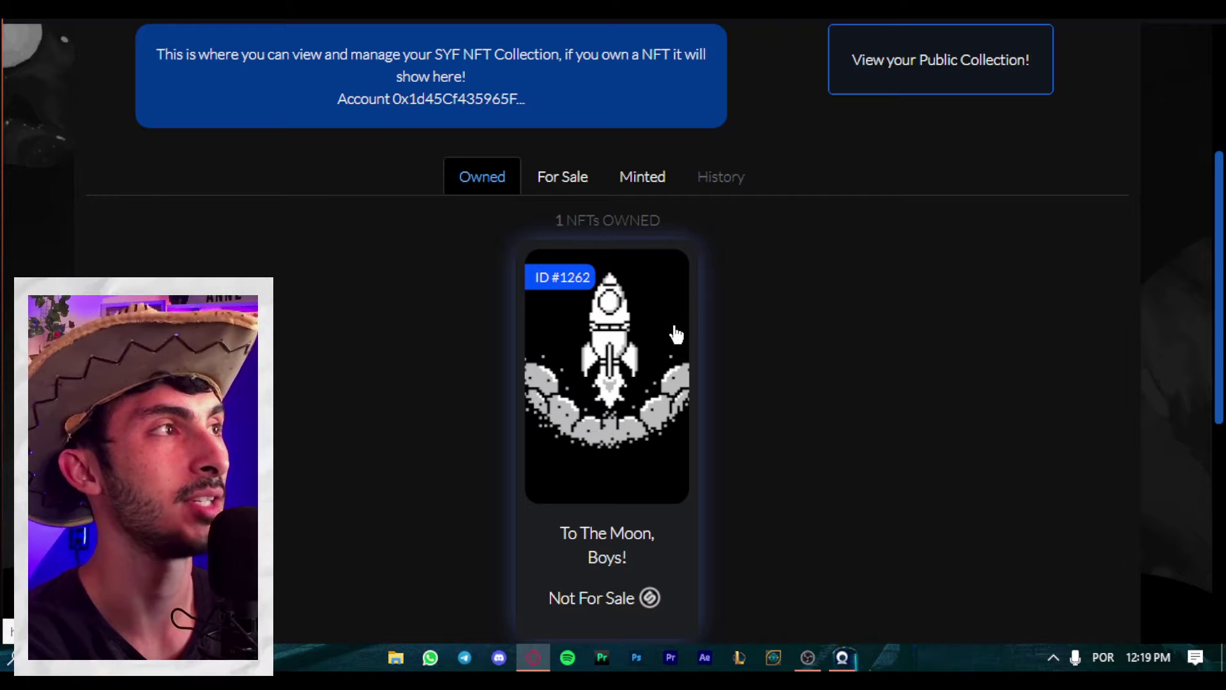
left_click(674, 329)
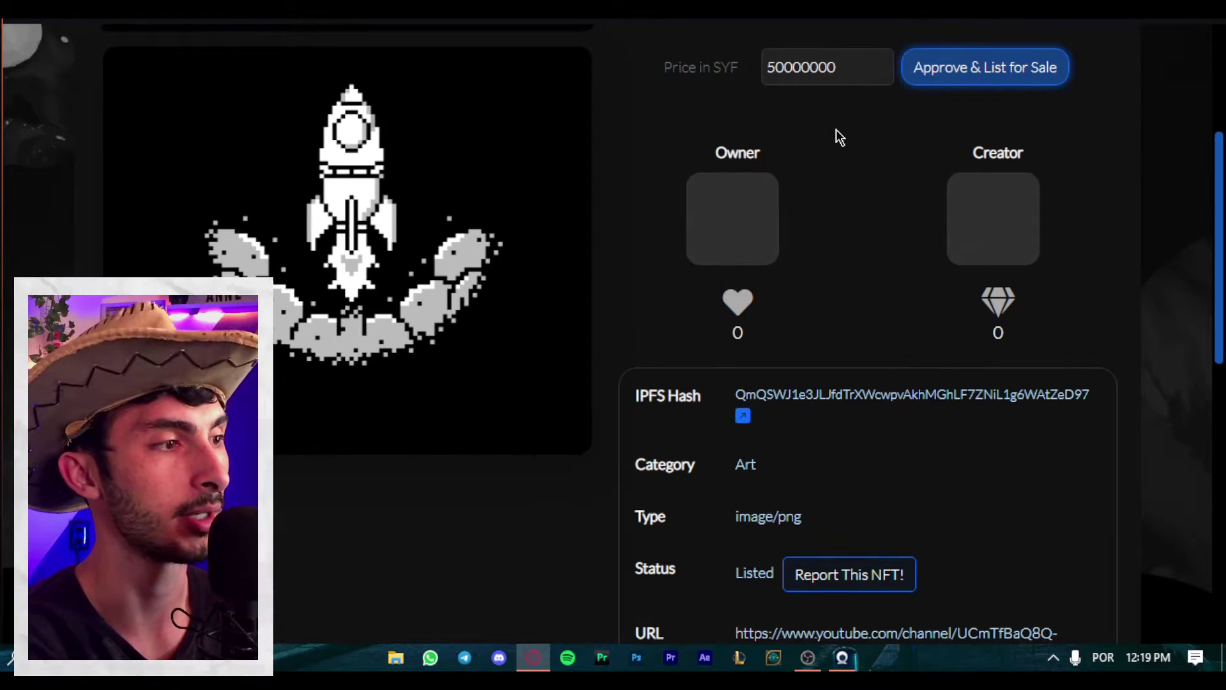
scroll(772, 349, "up", 4)
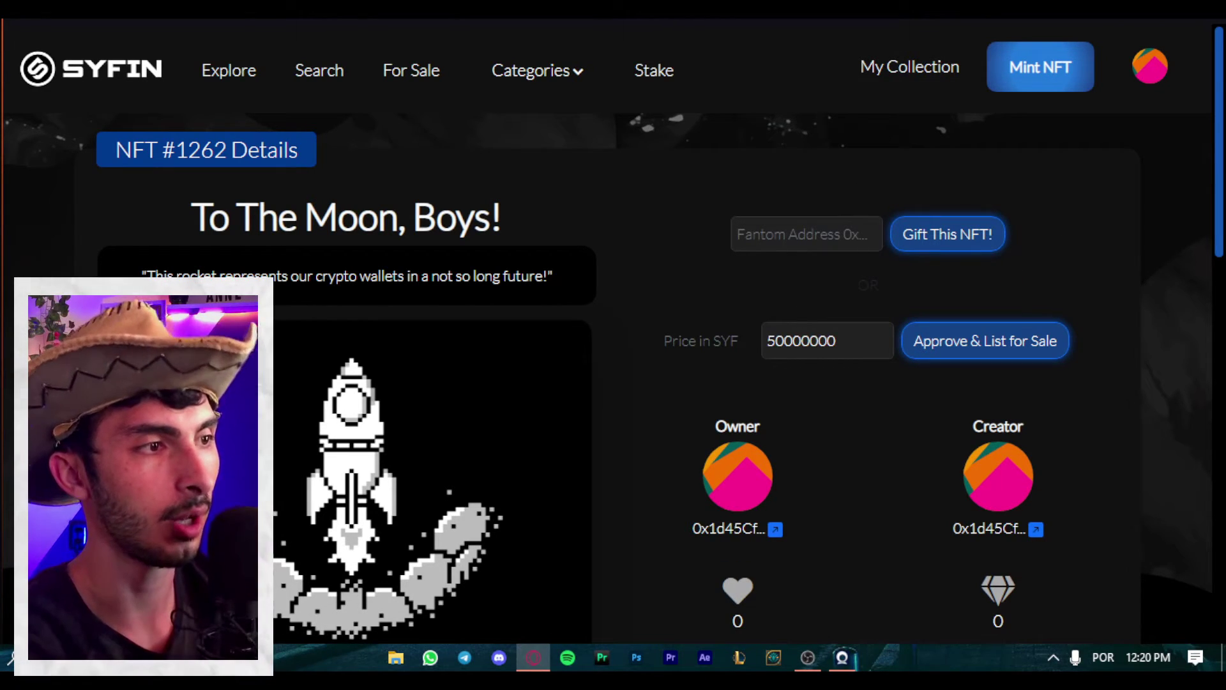
Switch to the CoinGecko page for Syfin (SYF) and check the token's current price.
left_click(825, 7)
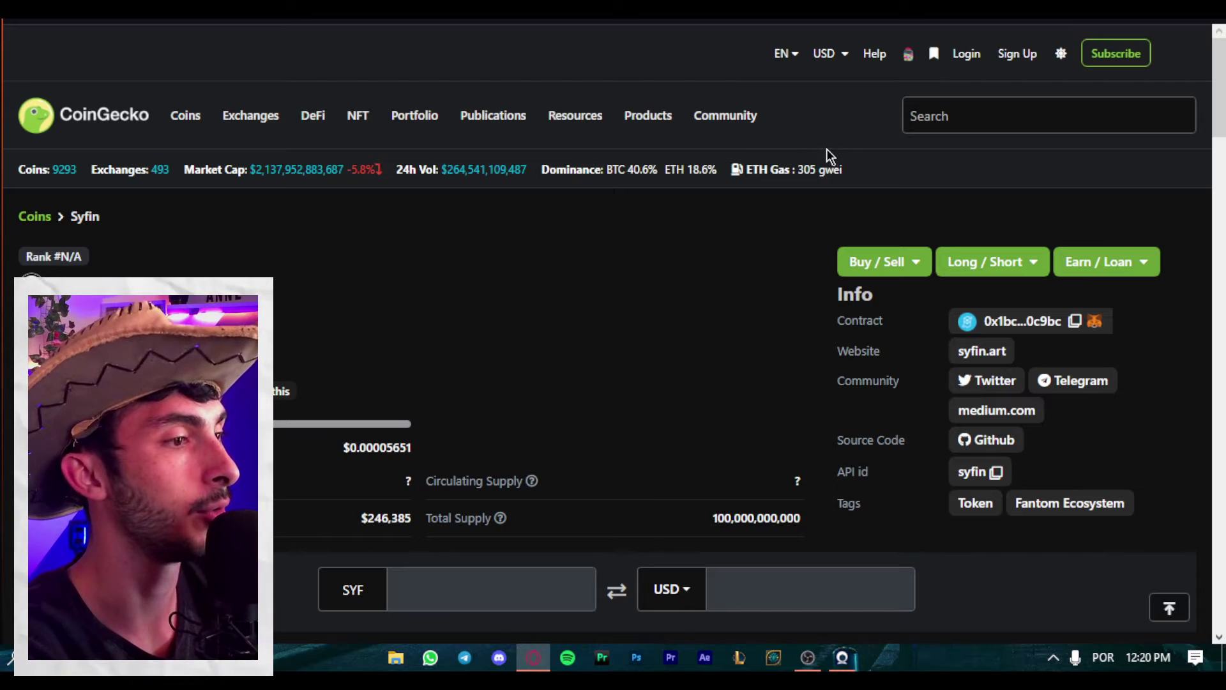
scroll(353, 241, "down", 2)
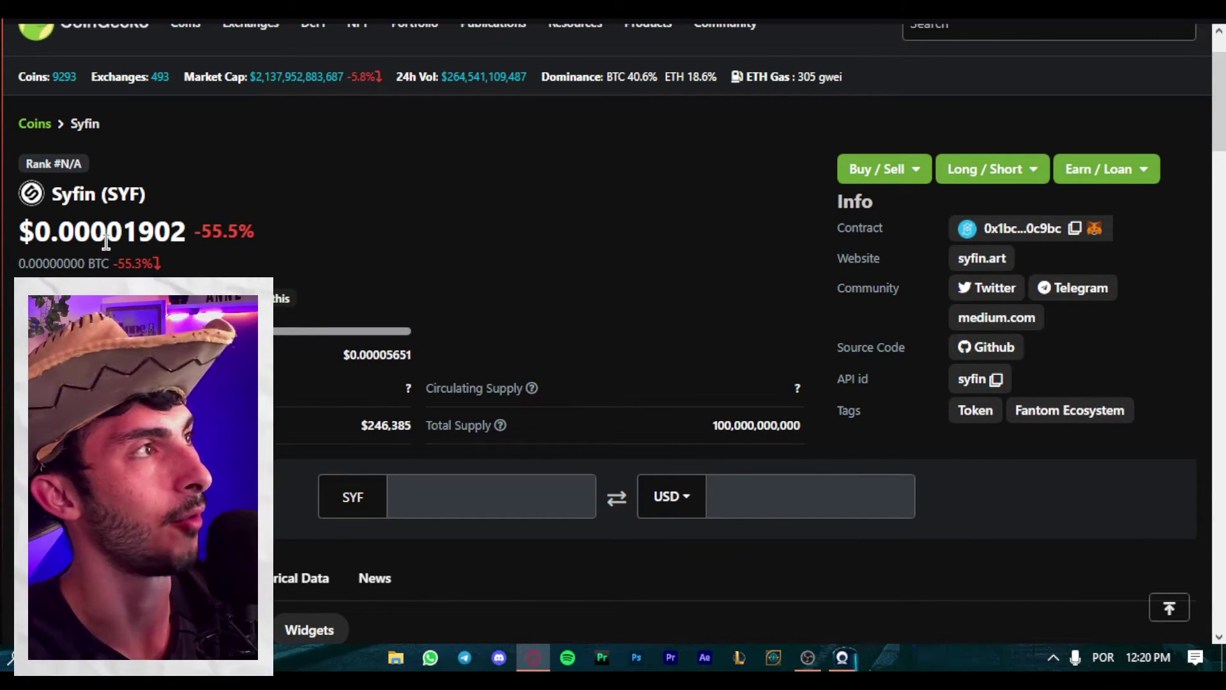
scroll(118, 236, "down", 2)
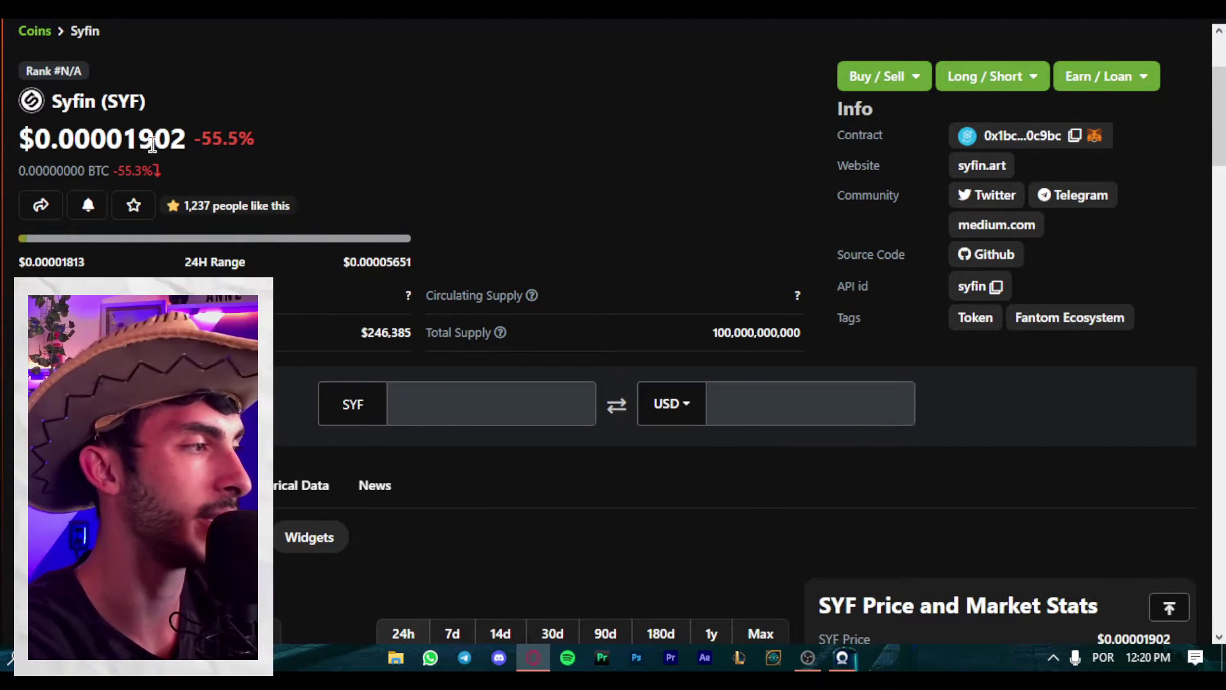
scroll(362, 175, "down", 5)
scroll(627, 395, "up", 8)
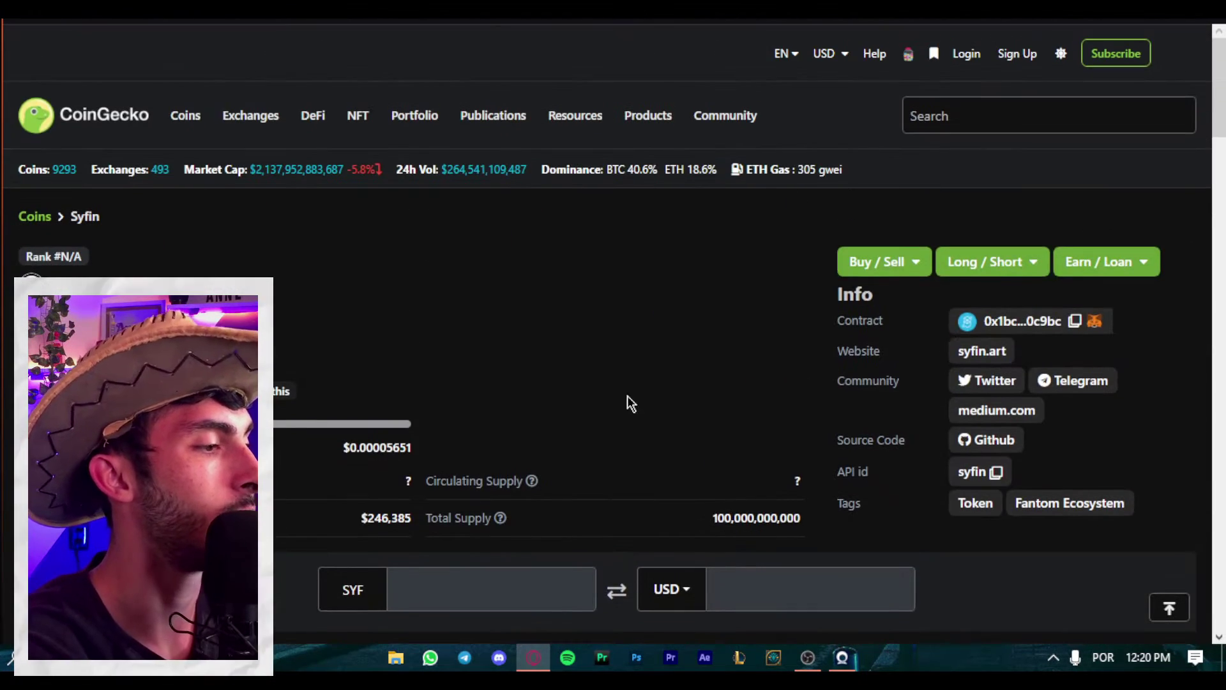
Reverse the Syfin converter's direction, convert 25 USD to SYF, and select the whole-number part of the converted amount.
left_click(616, 591)
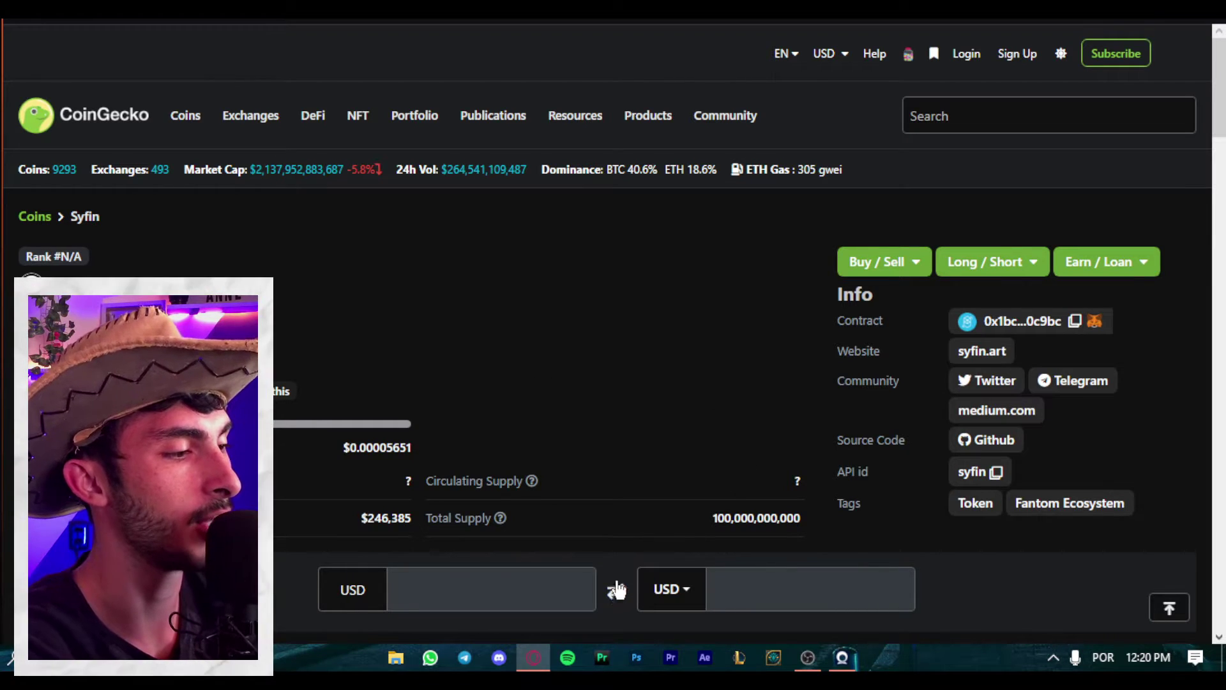
scroll(611, 414, "down", 3)
left_click(470, 405)
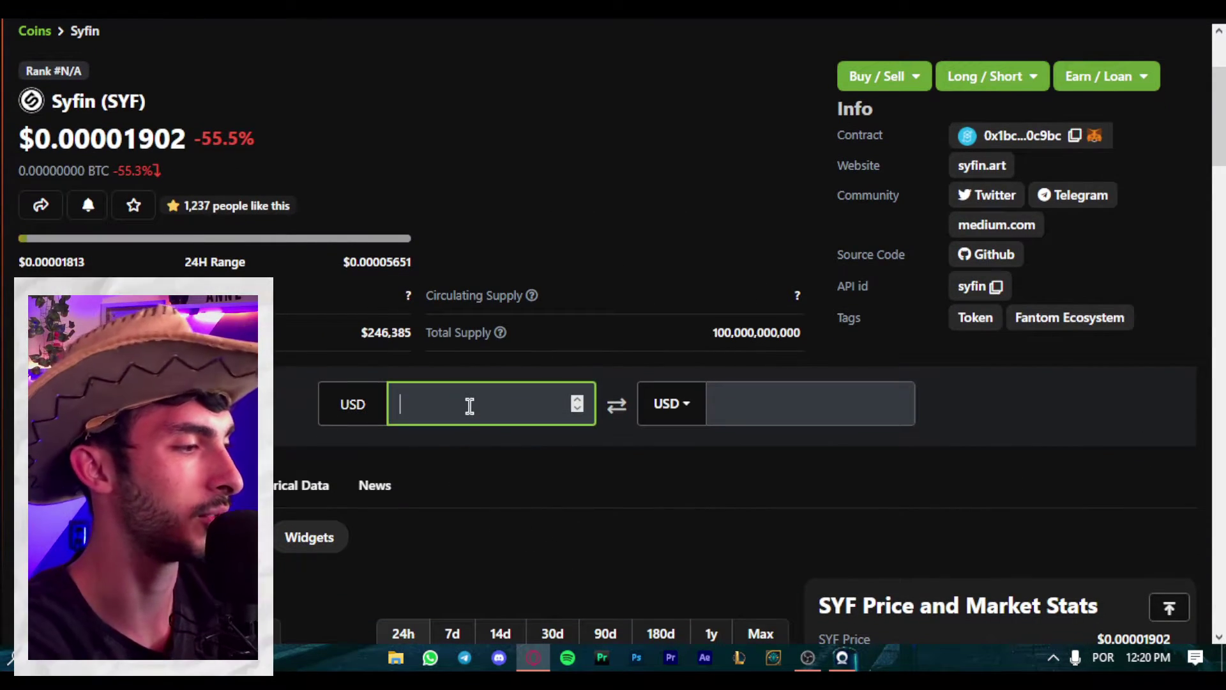
type("25")
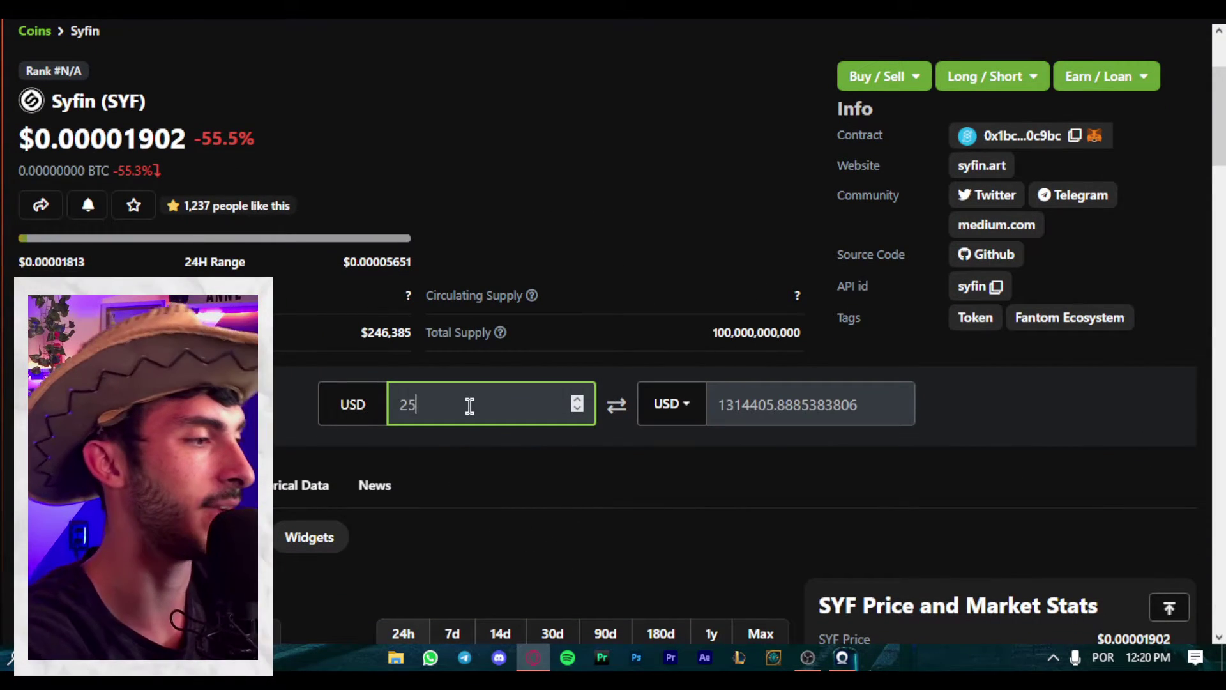
left_click(792, 481)
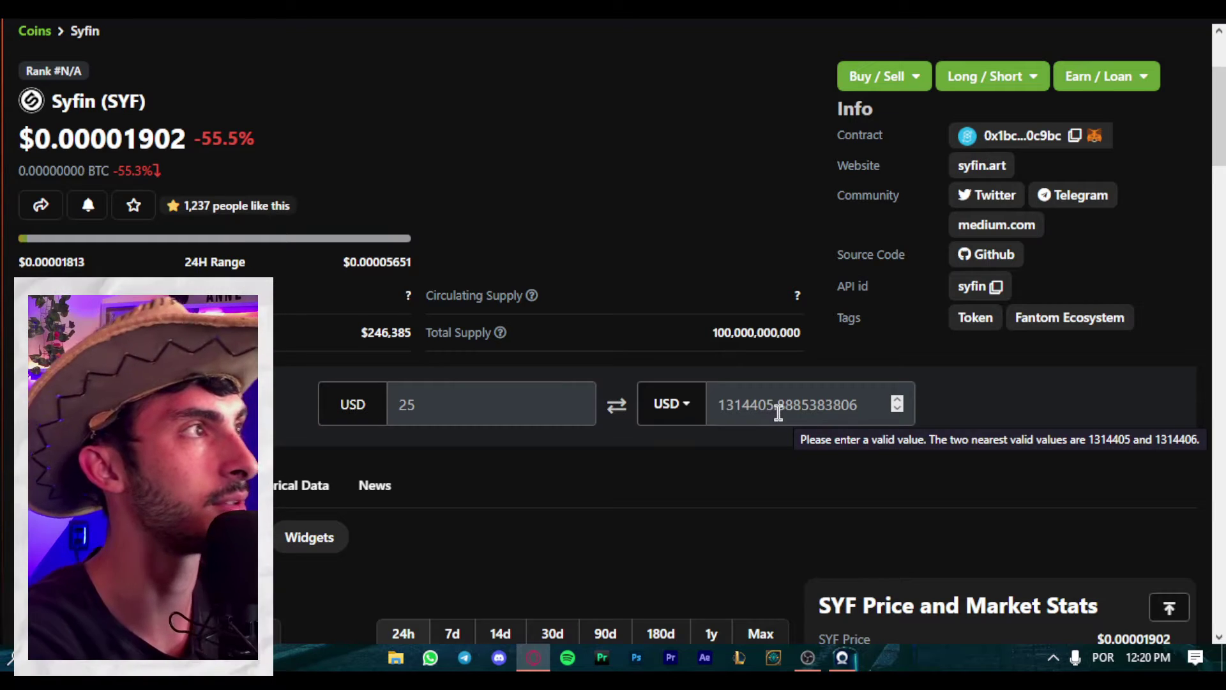
left_click(721, 404)
left_click_drag(721, 404, 768, 407)
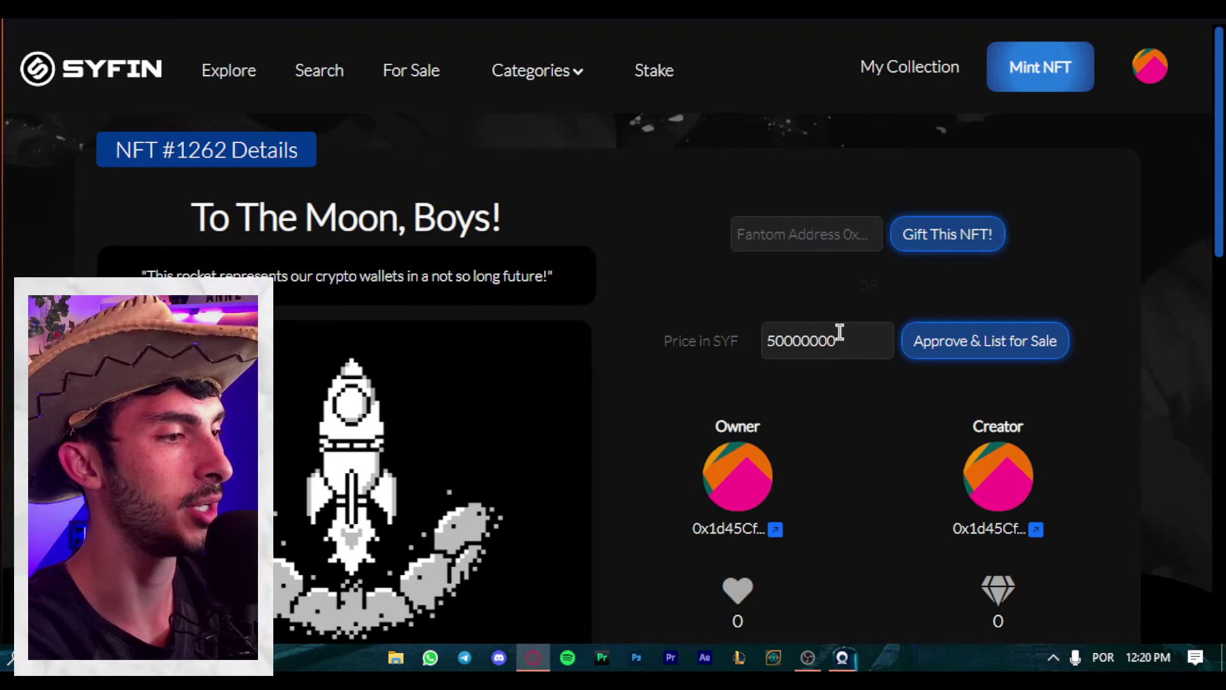
Switch back to the NFT's details page, set its price to 1314405.88 SYF, and approve and list it for sale.
double_click(840, 332)
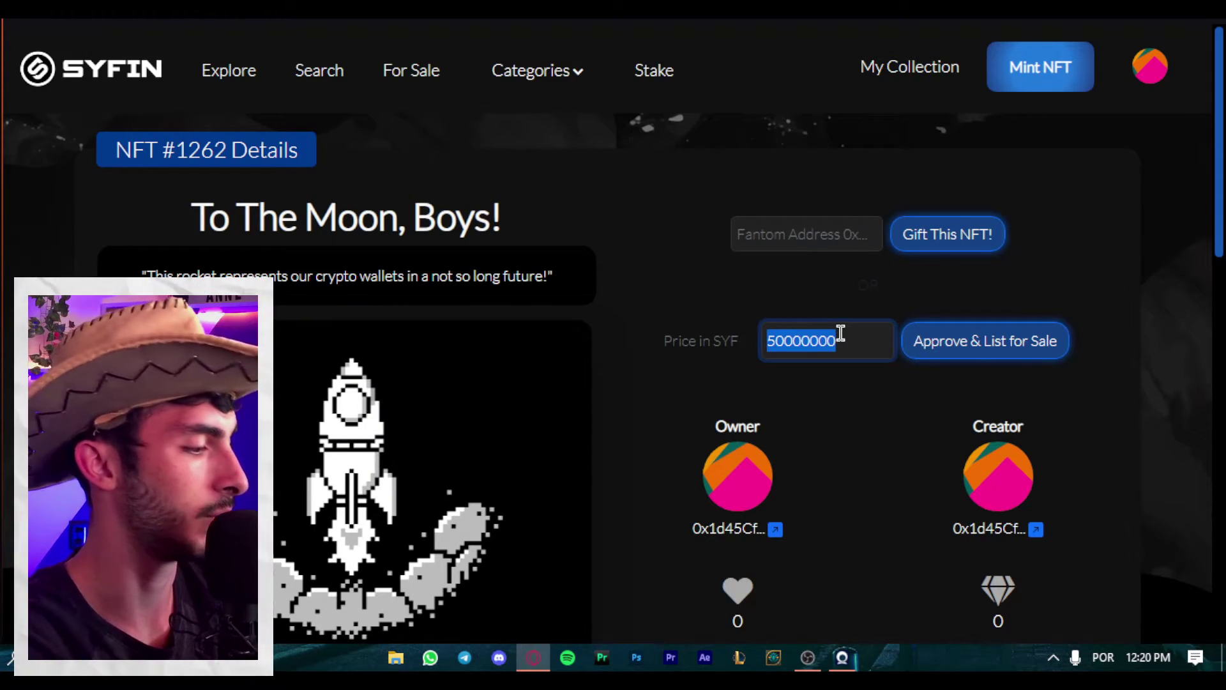
type("1314405.88")
left_click(1005, 346)
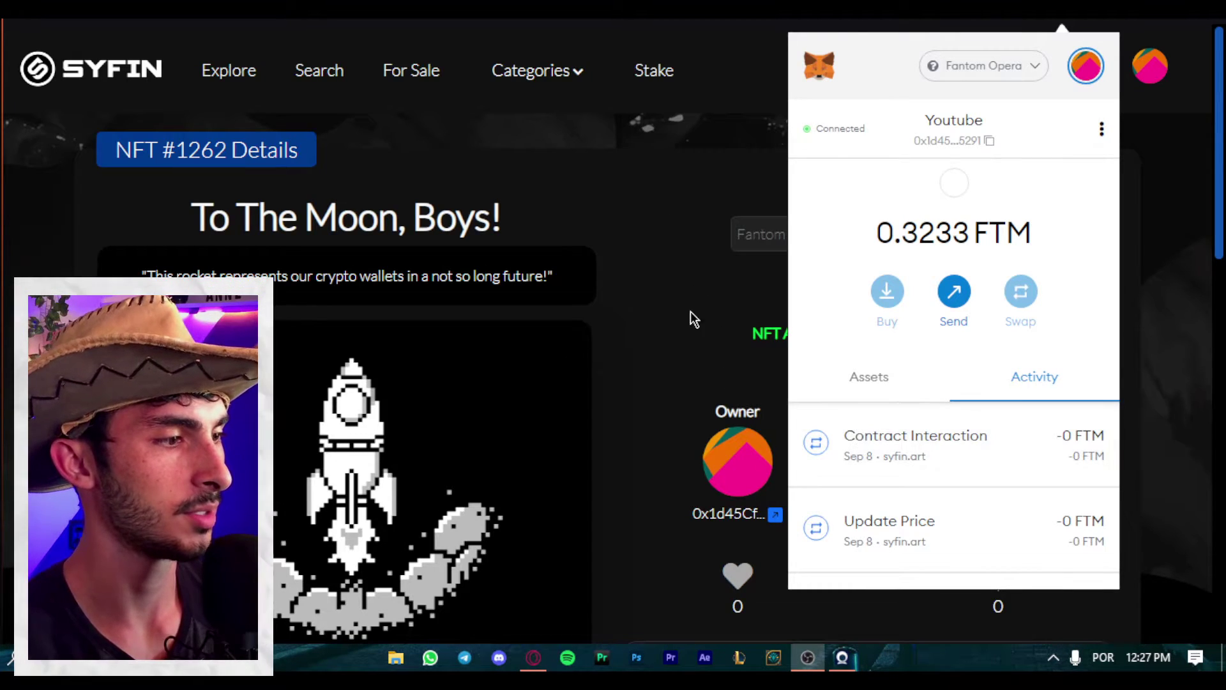
left_click(696, 309)
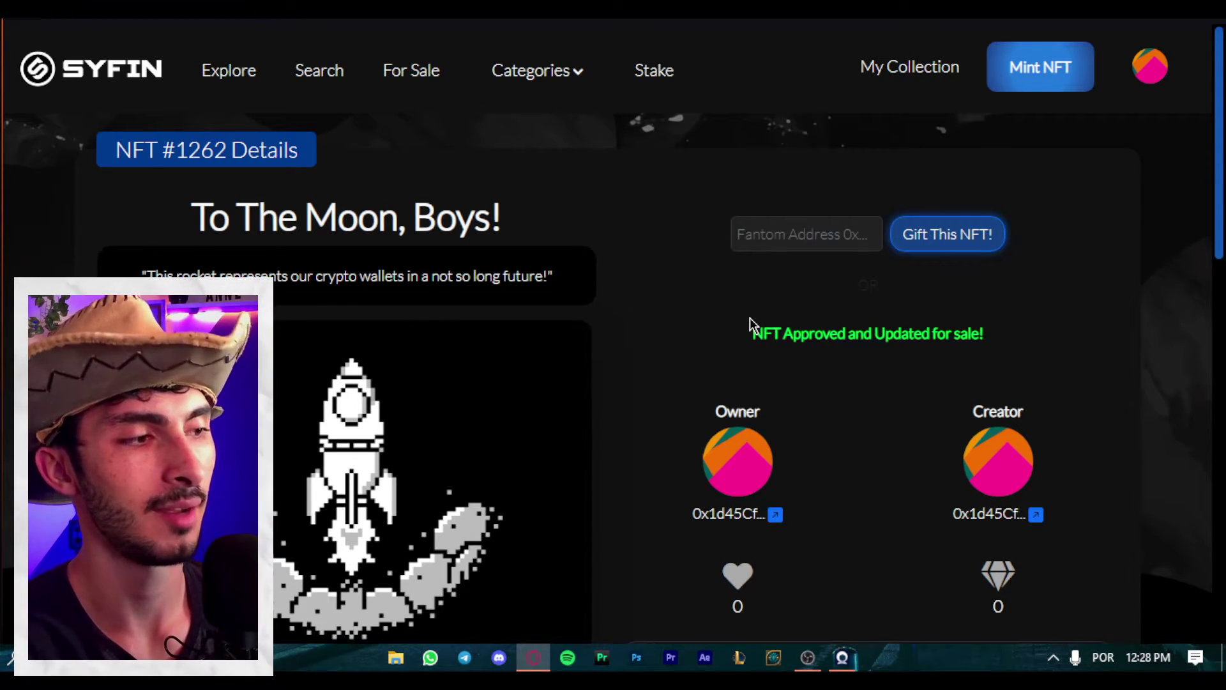
Examine the NFT's last price and for-sale status in its details, reloading the page to check the updated listing.
scroll(772, 310, "down", 5)
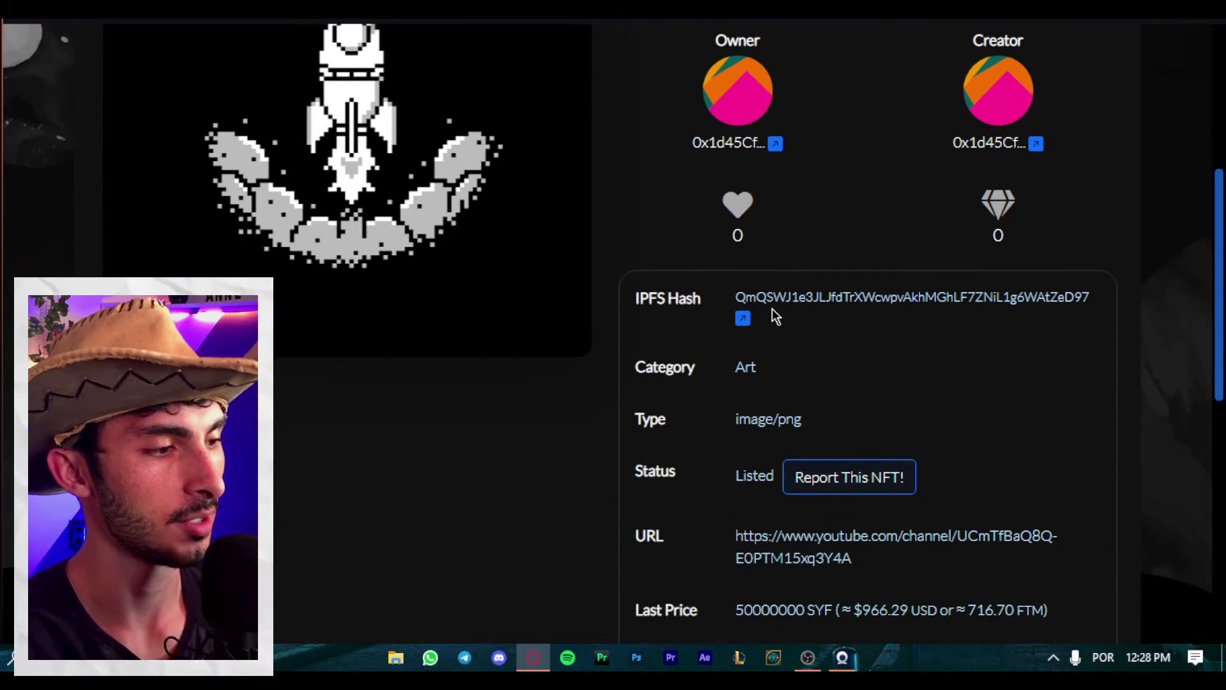
scroll(772, 312, "down", 3)
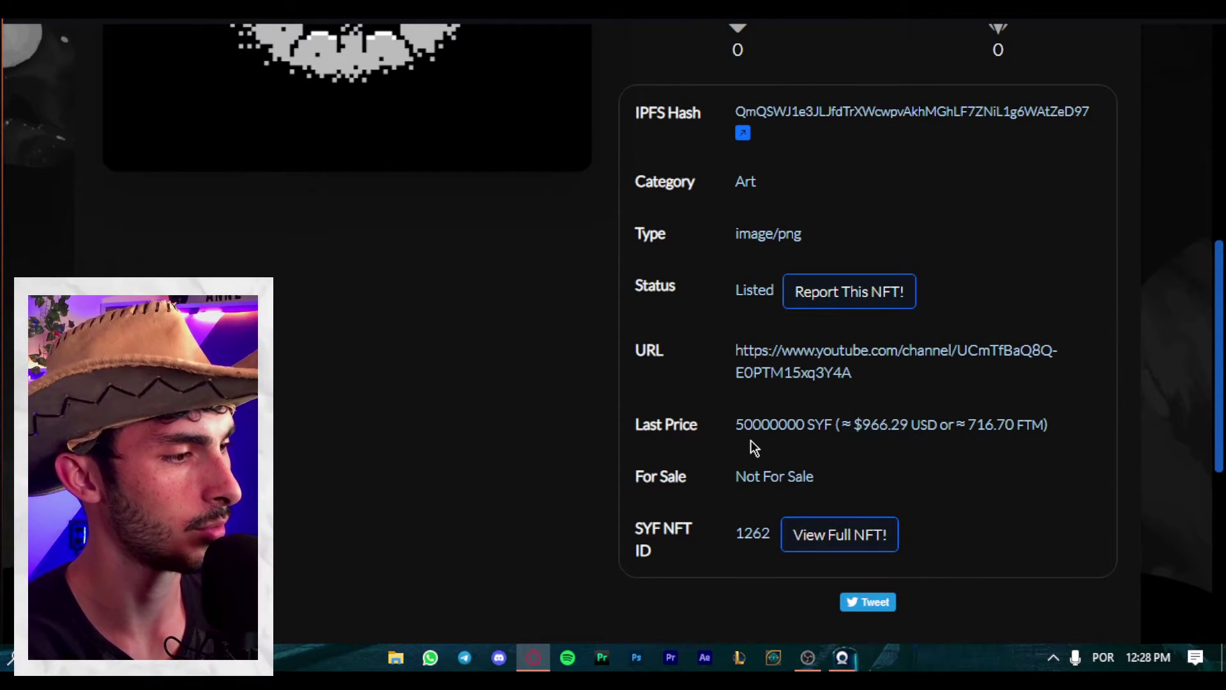
scroll(755, 438, "up", 5)
scroll(786, 479, "down", 4)
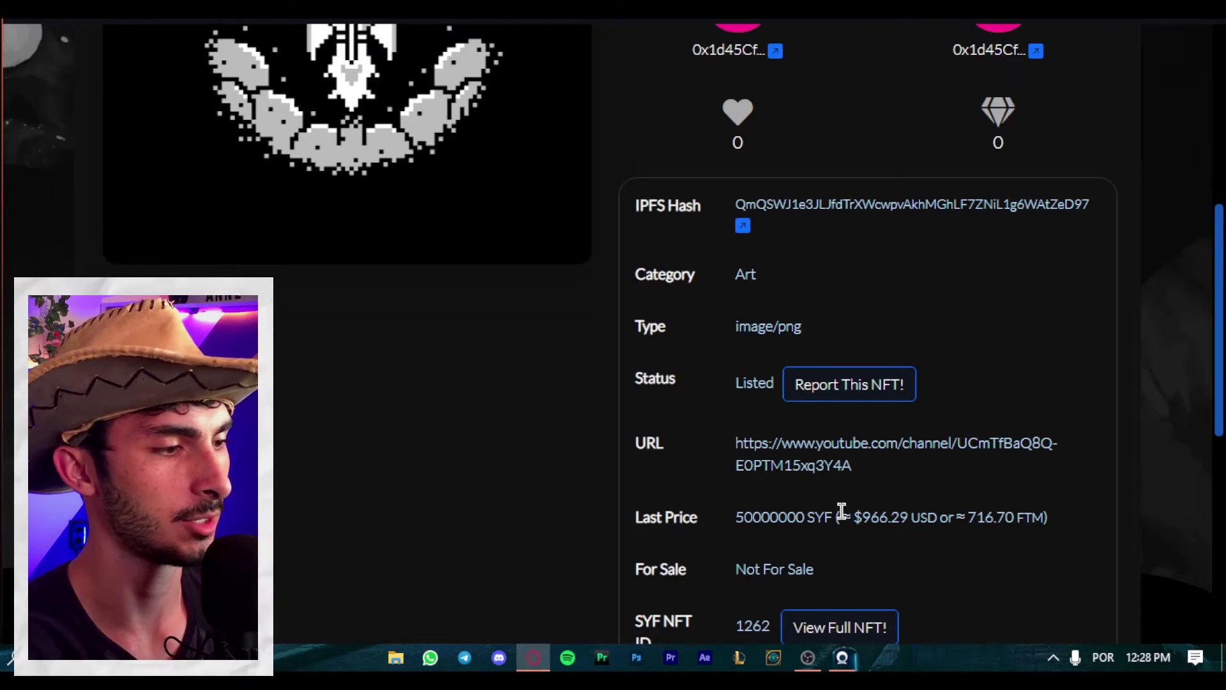
scroll(750, 470, "down", 3)
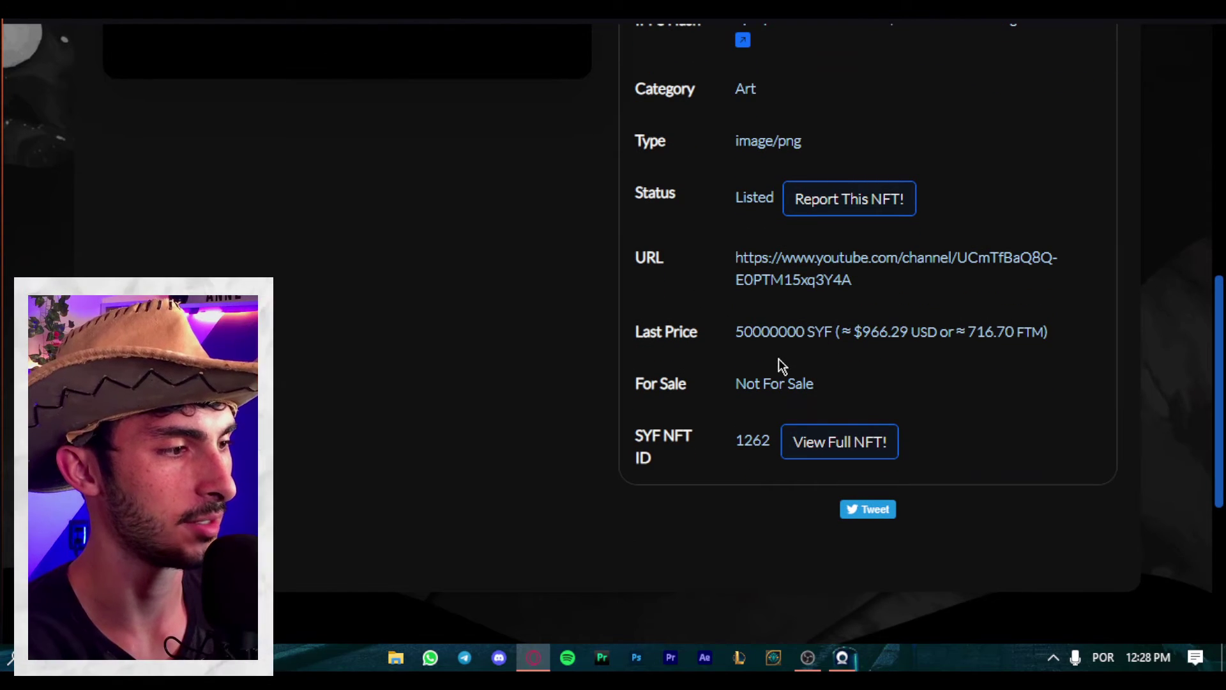
scroll(762, 384, "up", 5)
left_click(79, 9)
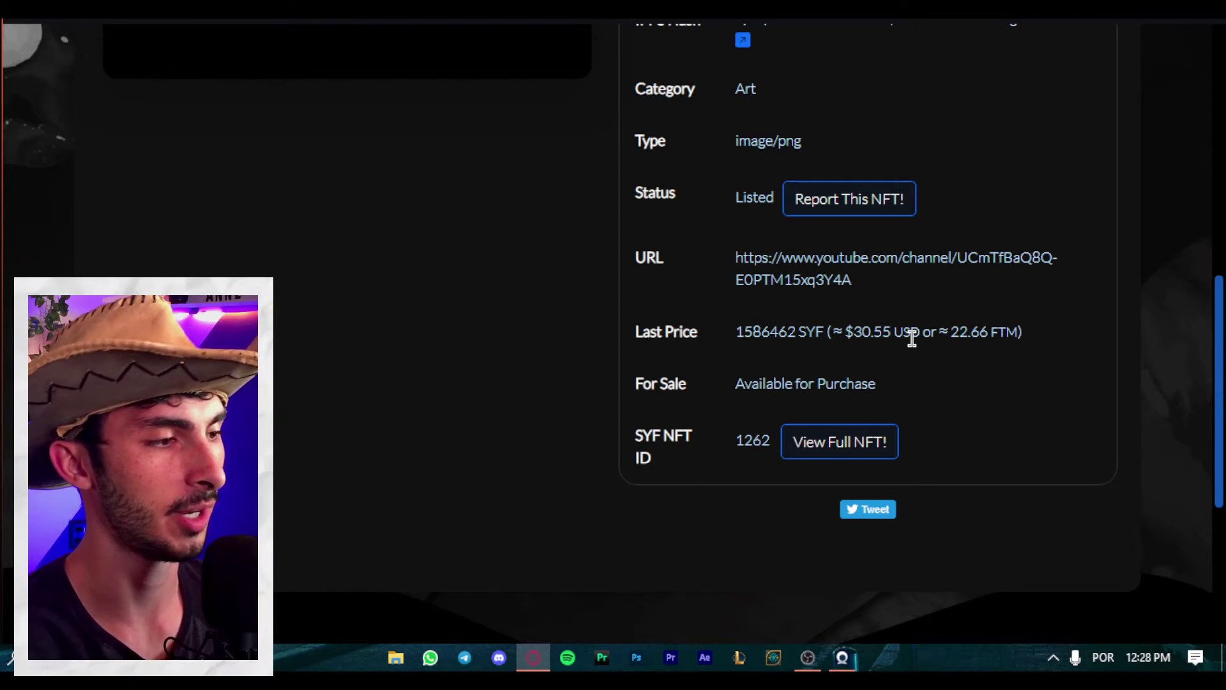
scroll(887, 341, "up", 1)
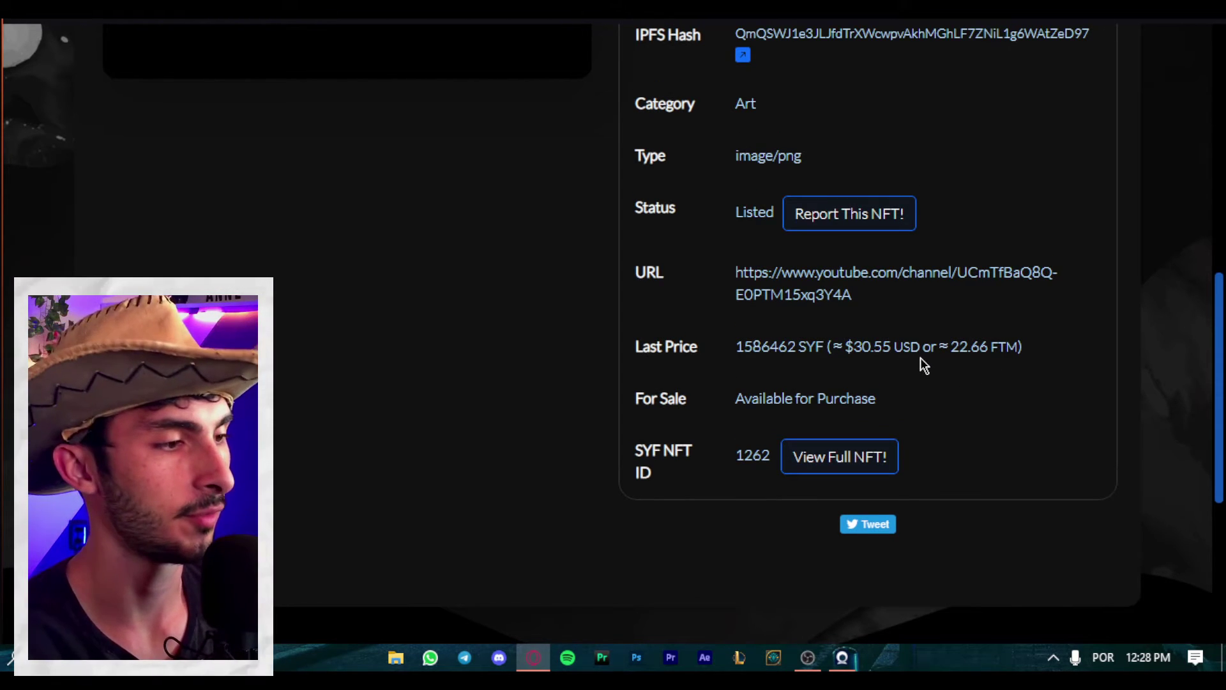
scroll(914, 360, "up", 10)
scroll(675, 267, "down", 3)
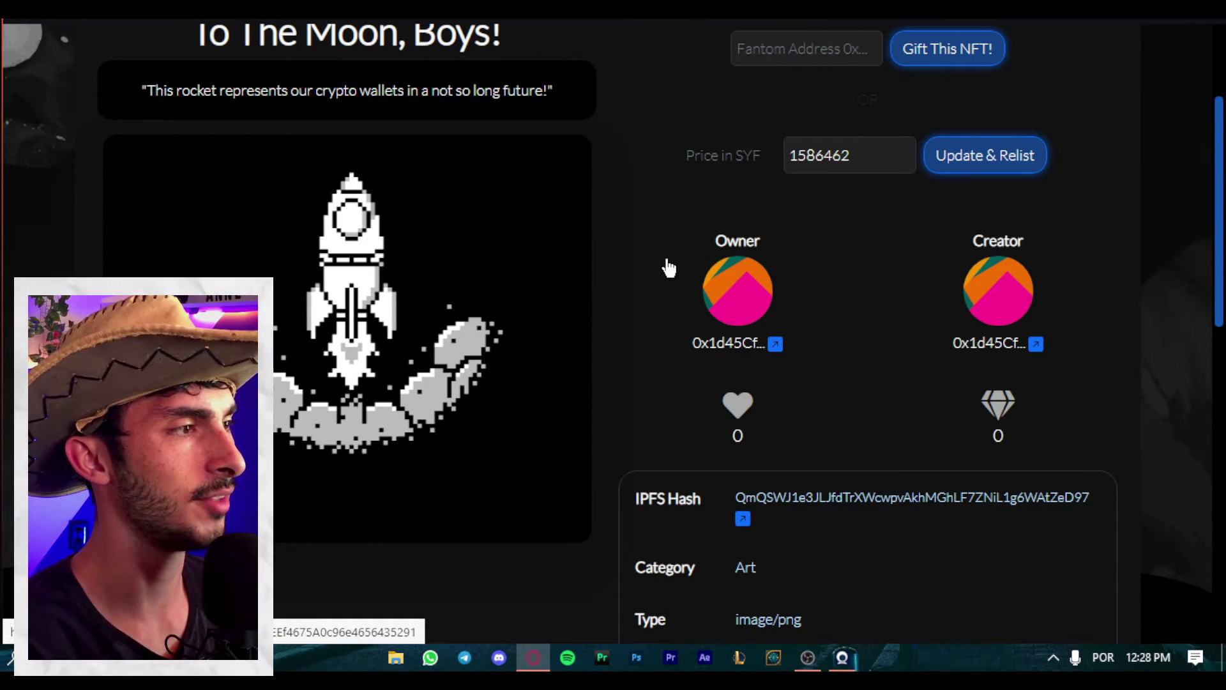
scroll(803, 291, "up", 3)
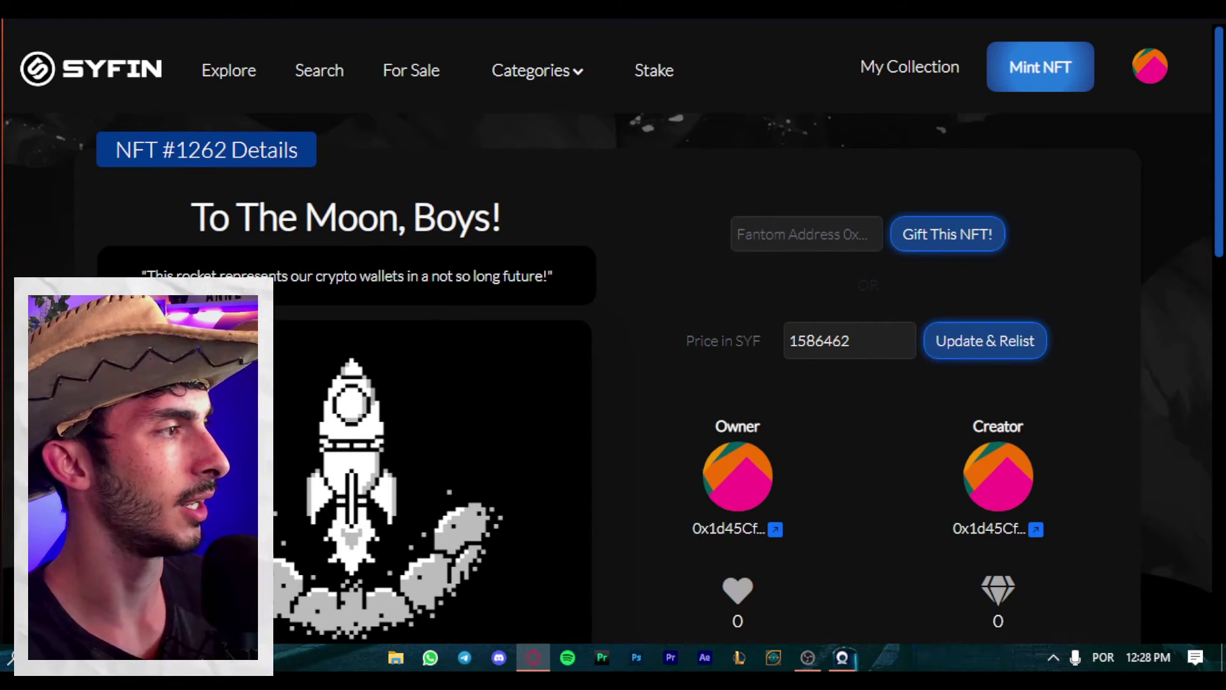